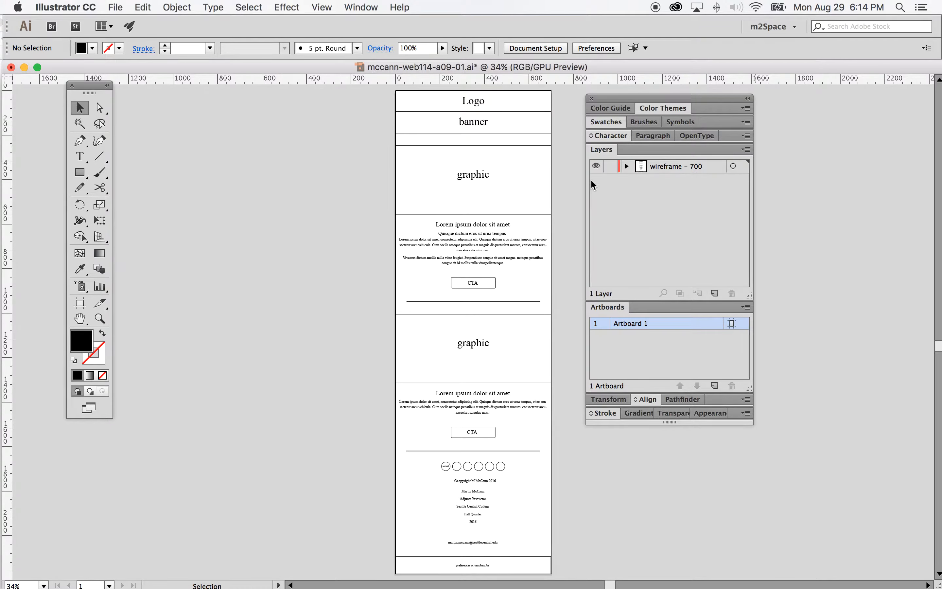
Duplicate Artboard 1 with its artwork beside the original, centred at about X 1156 px and Y 1086 px.
click(79, 319)
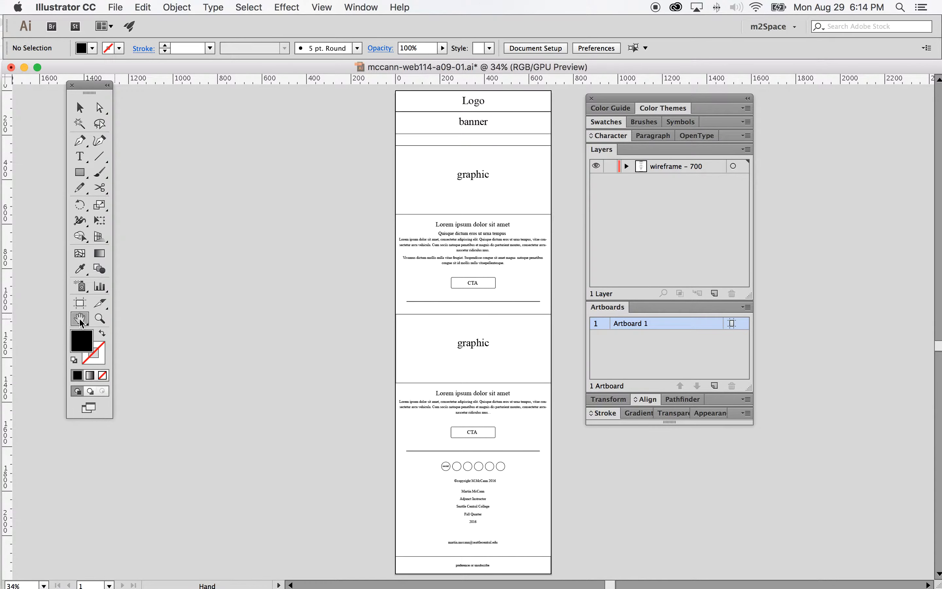
drag(454, 331, 229, 330)
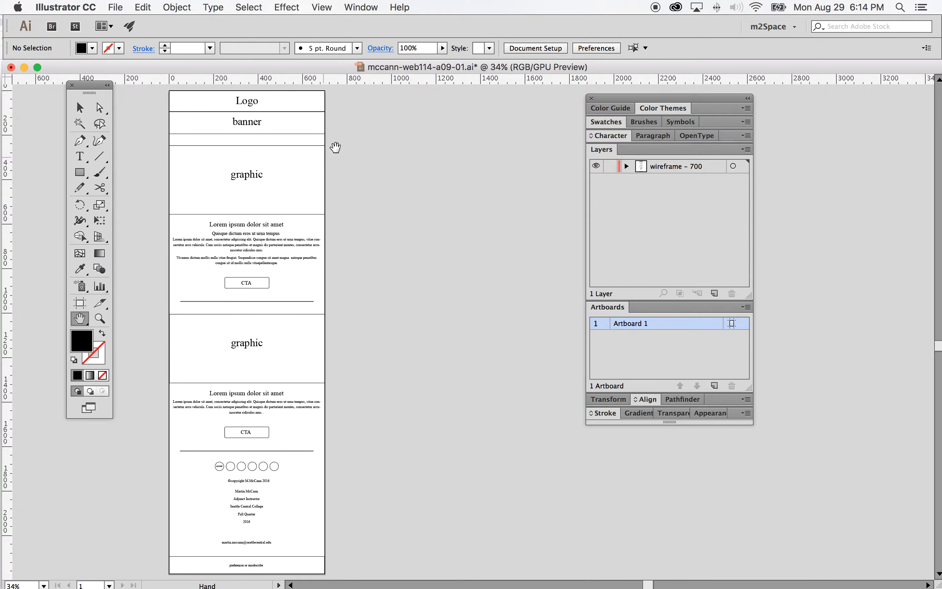
drag(619, 104, 727, 102)
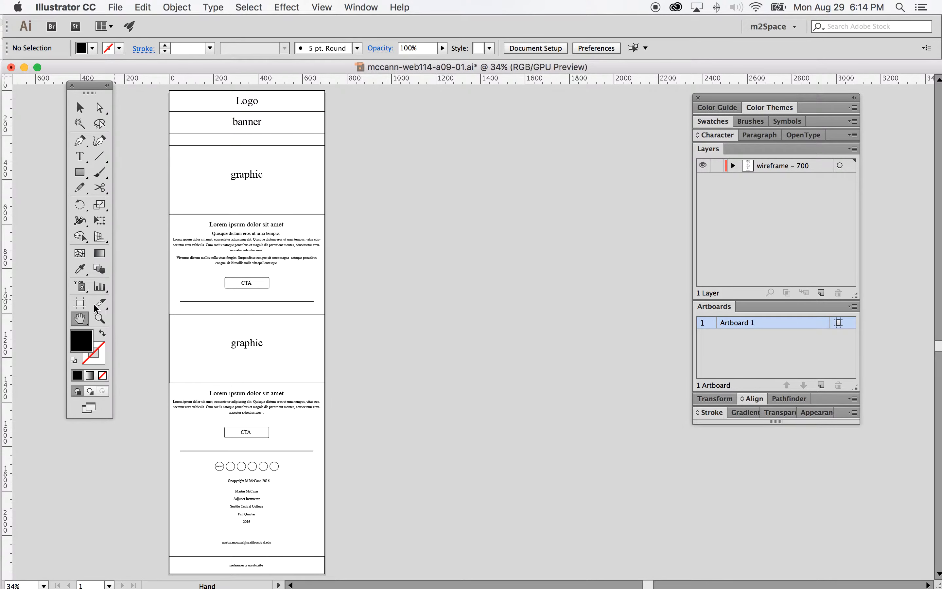
click(81, 304)
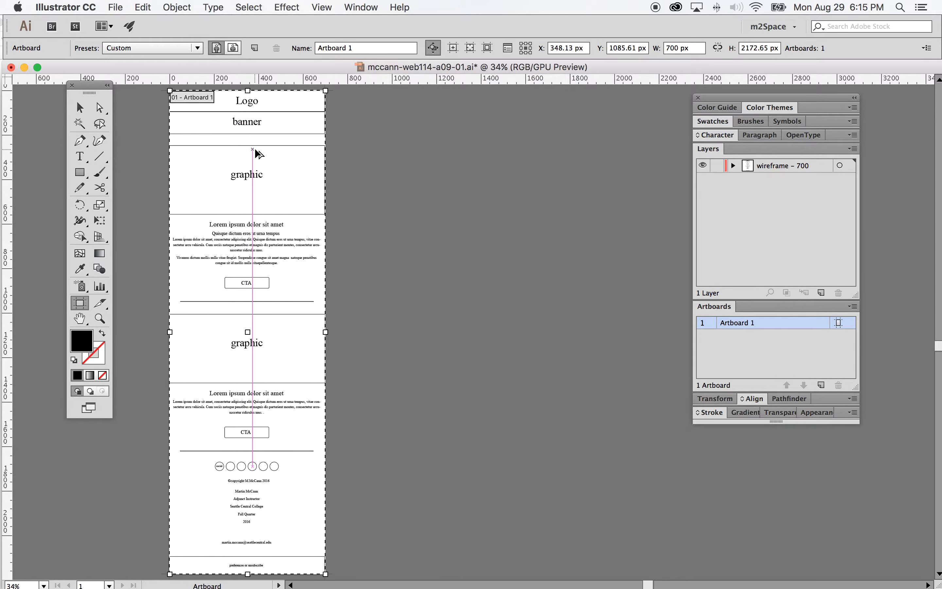
click(223, 98)
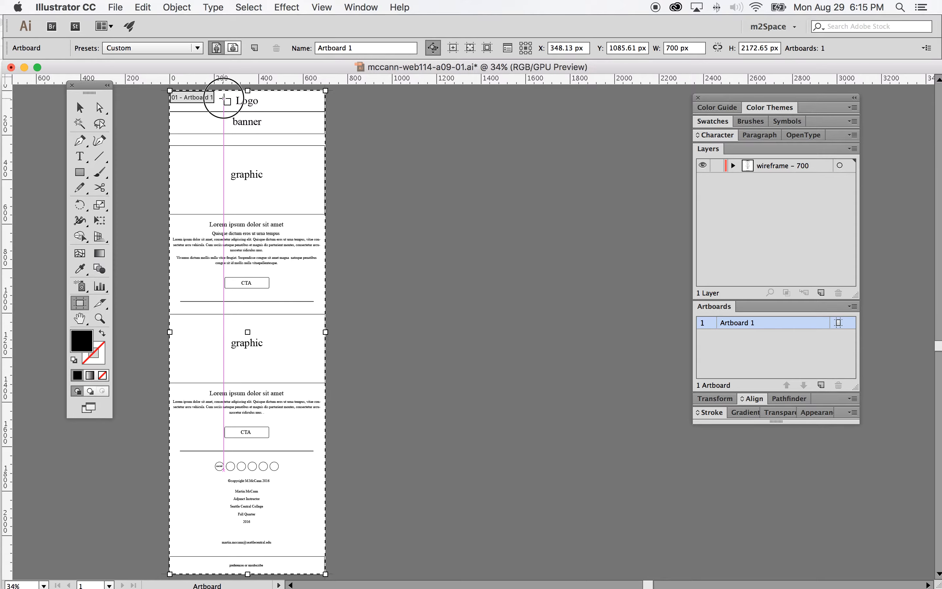
drag(224, 98, 404, 100)
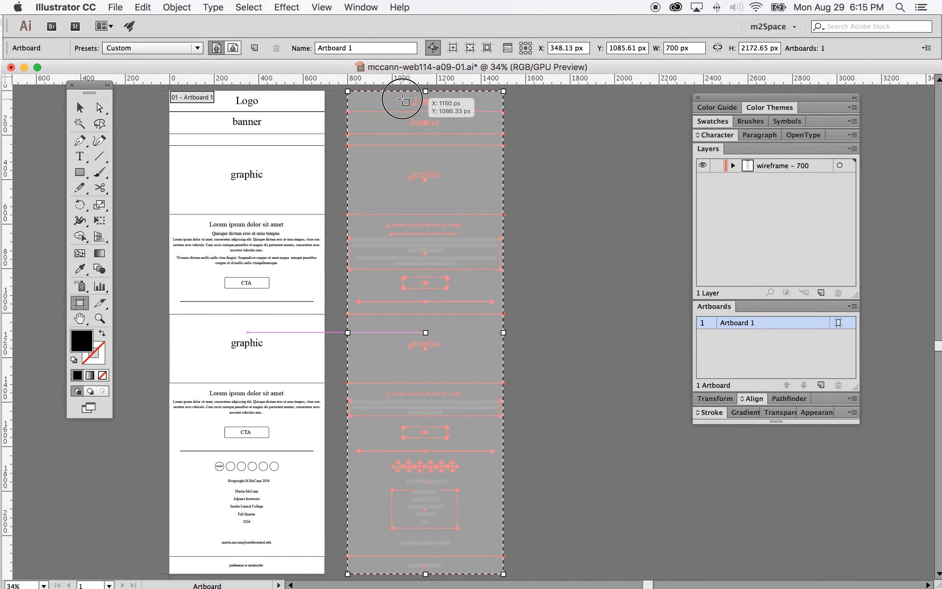
drag(403, 100, 404, 100)
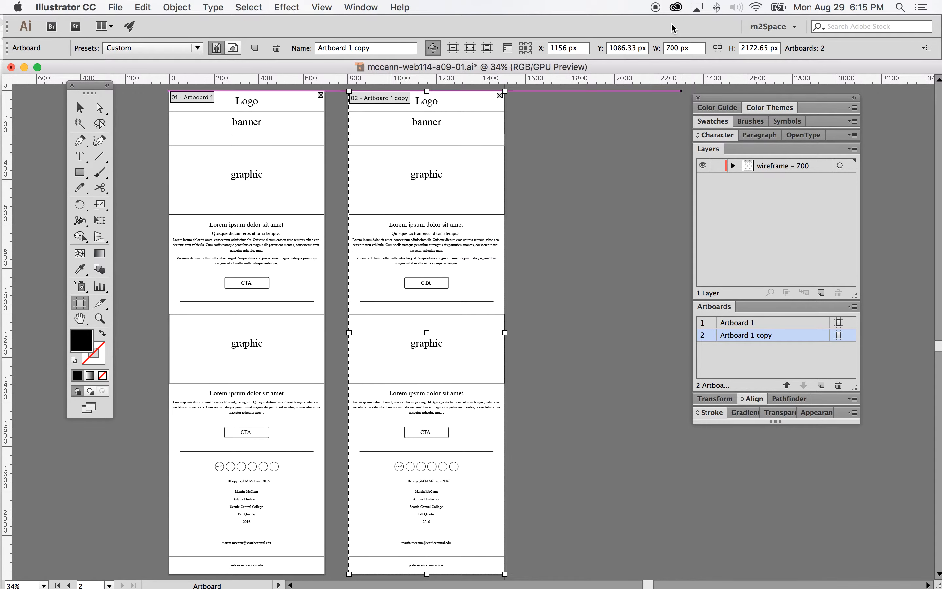
Narrow the duplicated artboard to a width of 320 px, keeping its artwork unscaled, and save the document.
click(505, 332)
drag(504, 332, 422, 334)
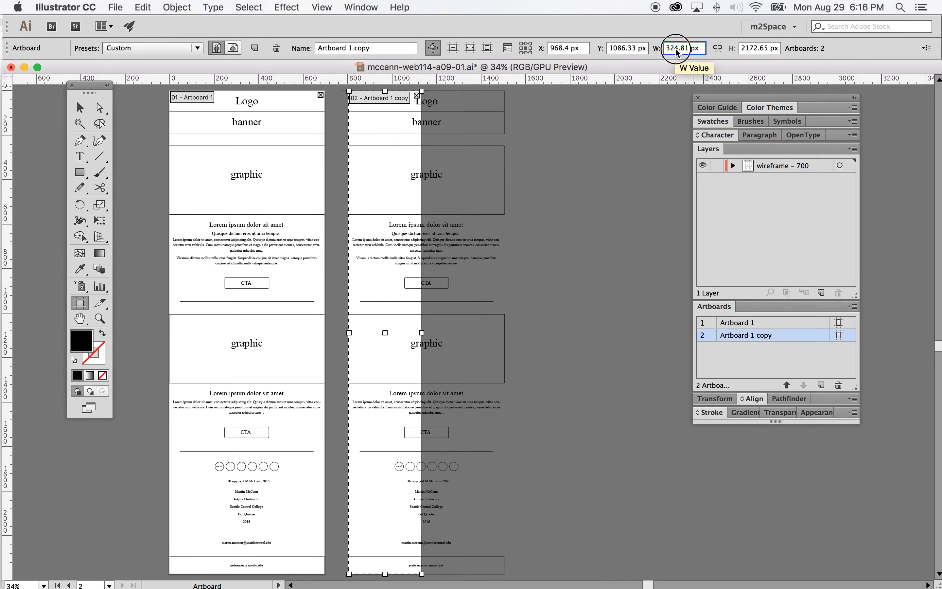
drag(675, 52, 676, 63)
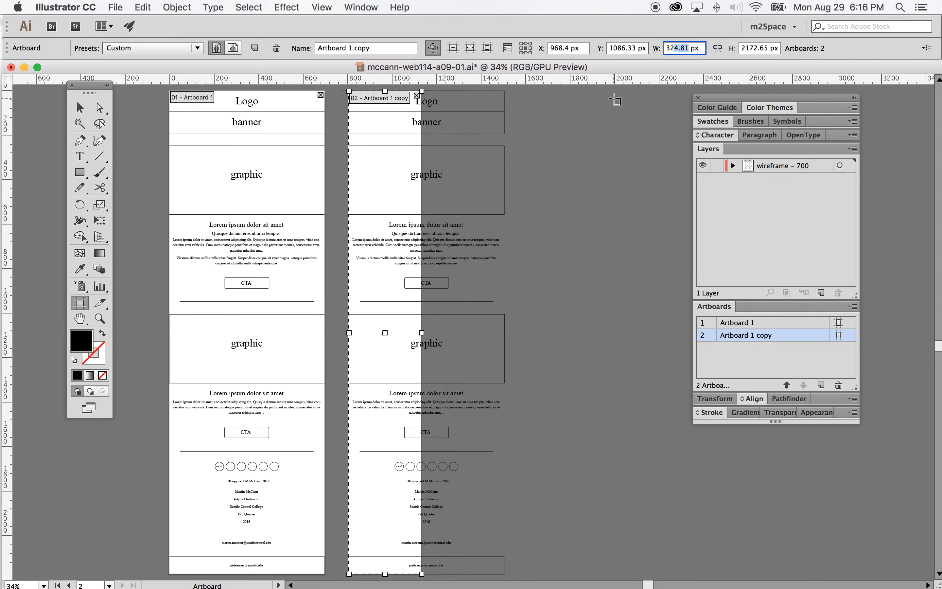
text(0)
key(Return)
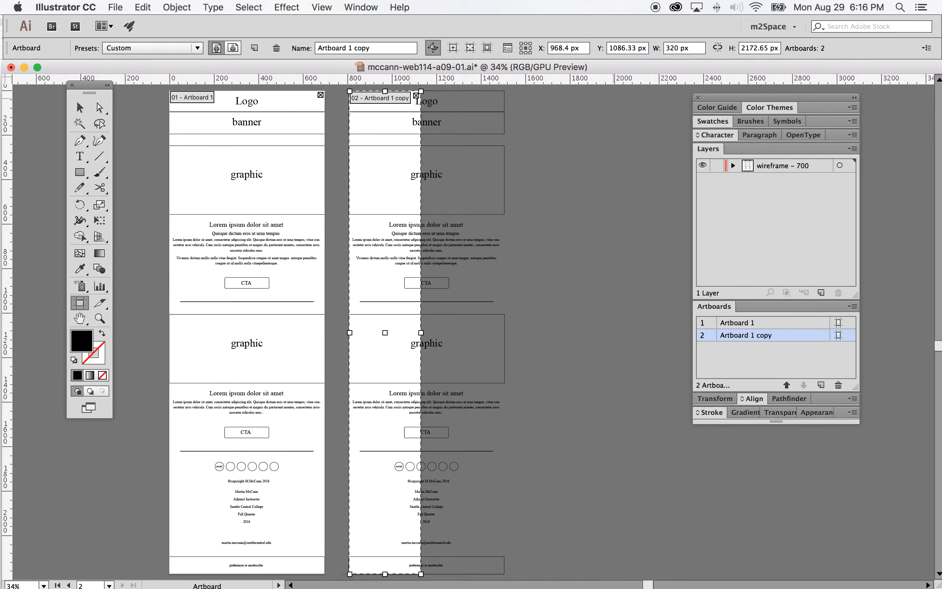
click(79, 111)
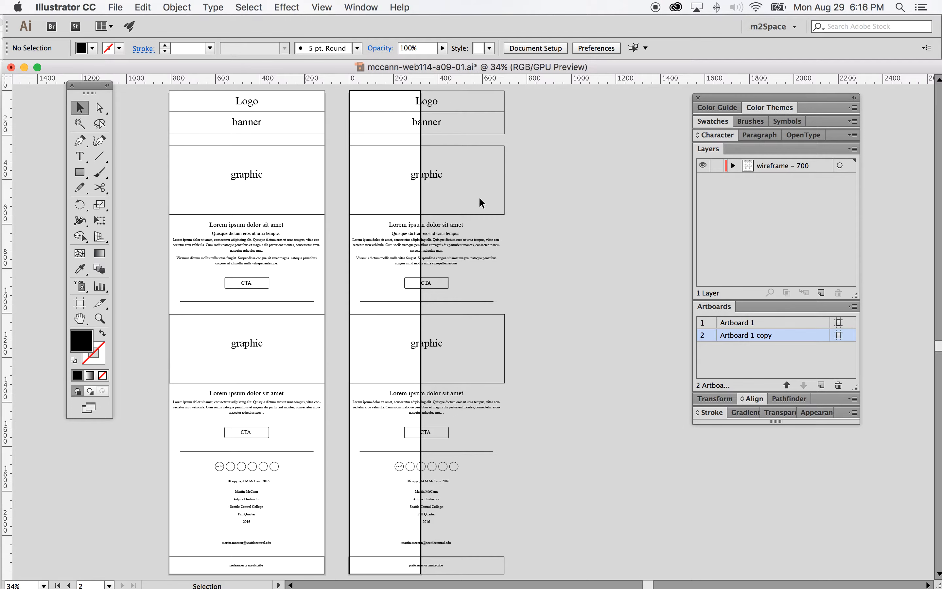
click(115, 7)
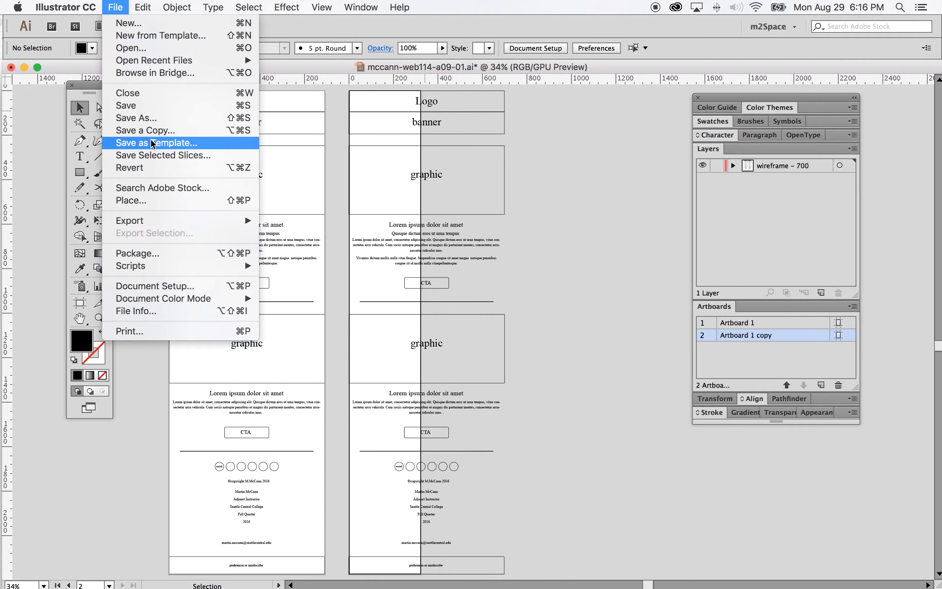
click(126, 105)
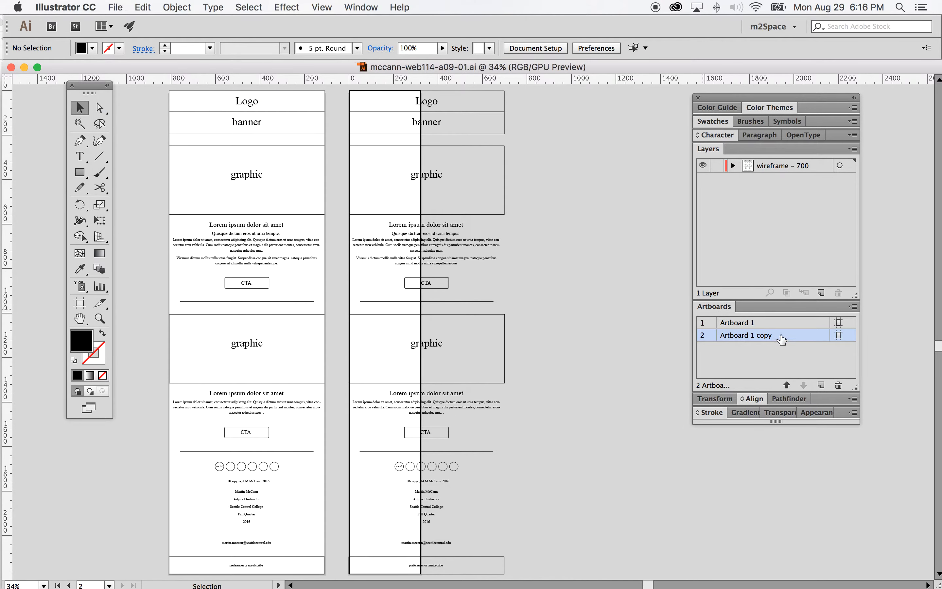
Rename the original artboard as Artboard 700 and the copy as Artboard 320.
double_click(751, 322)
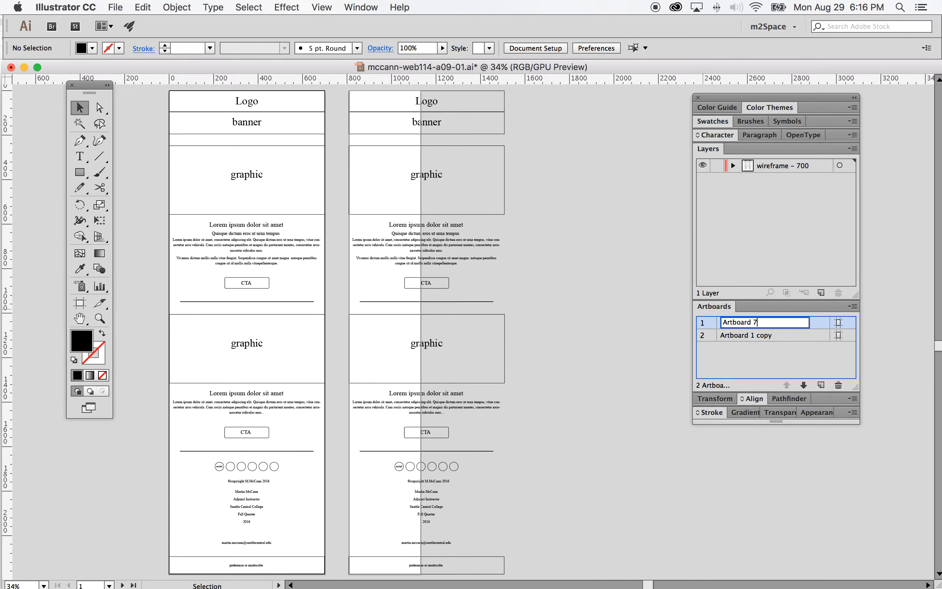
double_click(755, 335)
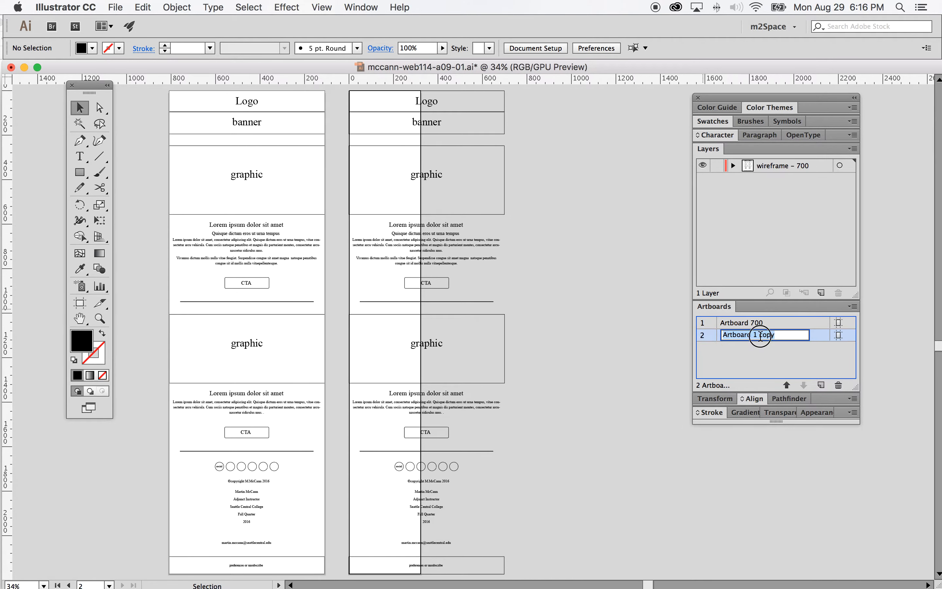
drag(754, 336, 786, 336)
text(320)
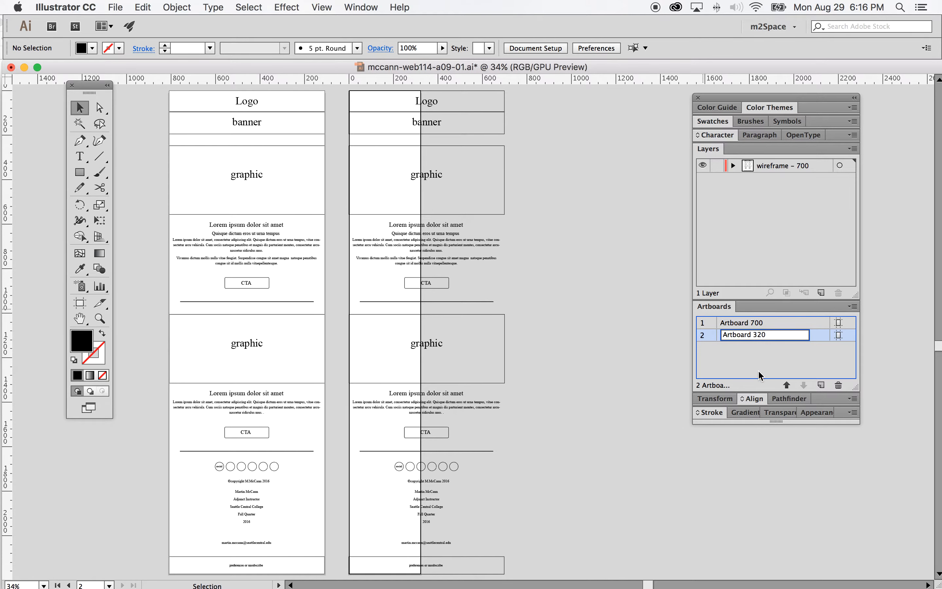
click(769, 345)
Bring Artboard 320 and Artboard 700 into view in turn.
double_click(702, 338)
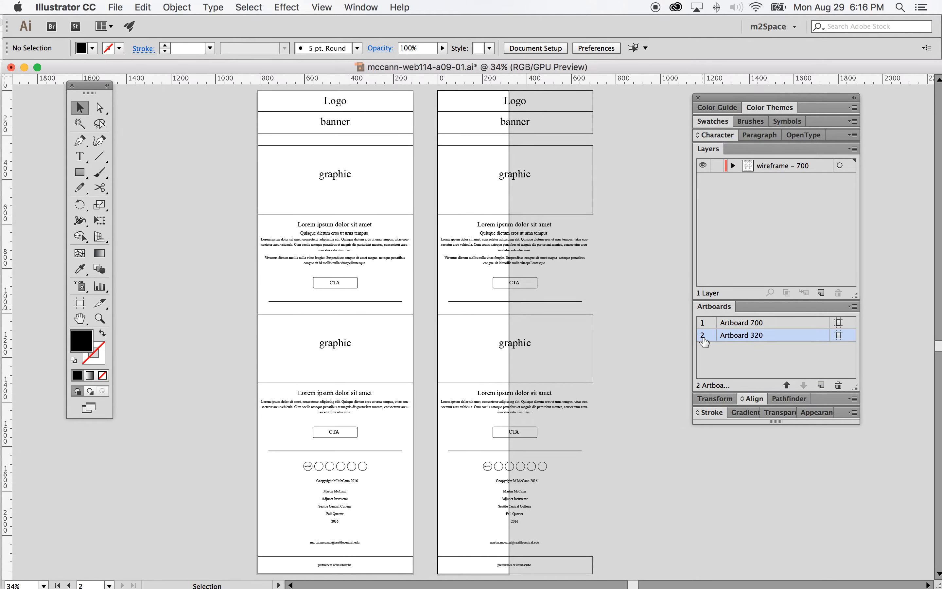
double_click(712, 324)
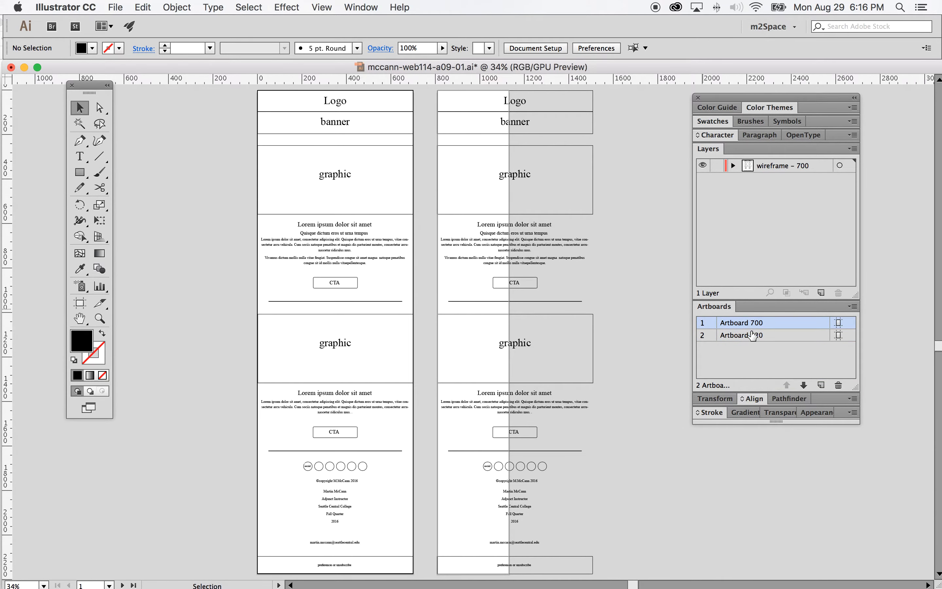
double_click(750, 333)
click(765, 323)
Make Artboard 320 active and expand the wireframe - 700 layer, enlarging the list to fit all its sublayers.
drag(854, 294, 891, 333)
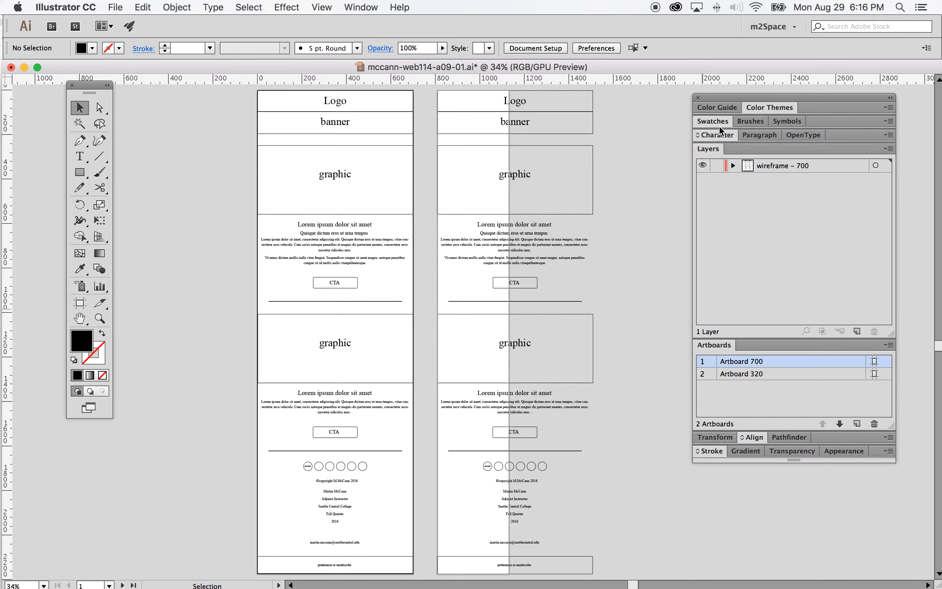
click(809, 374)
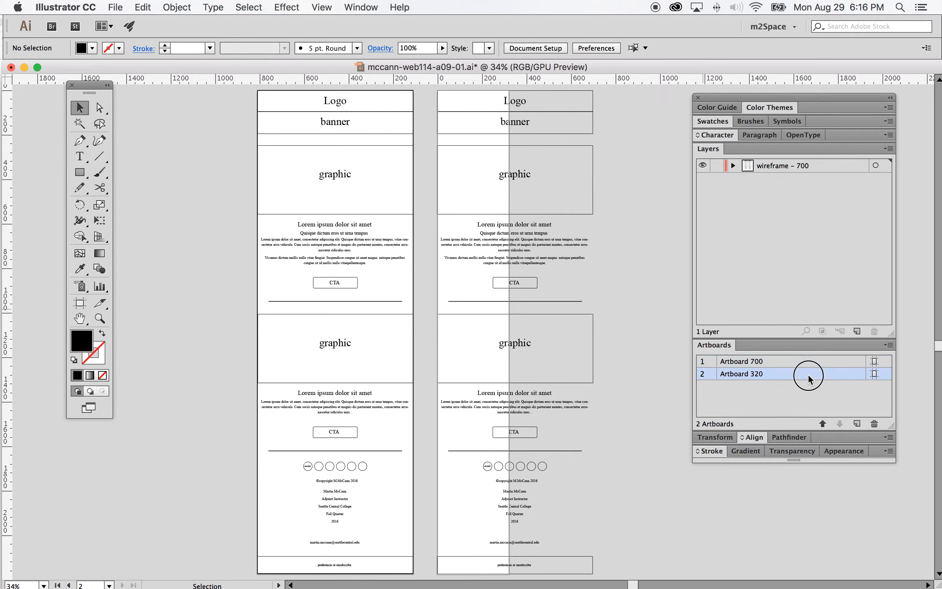
double_click(757, 373)
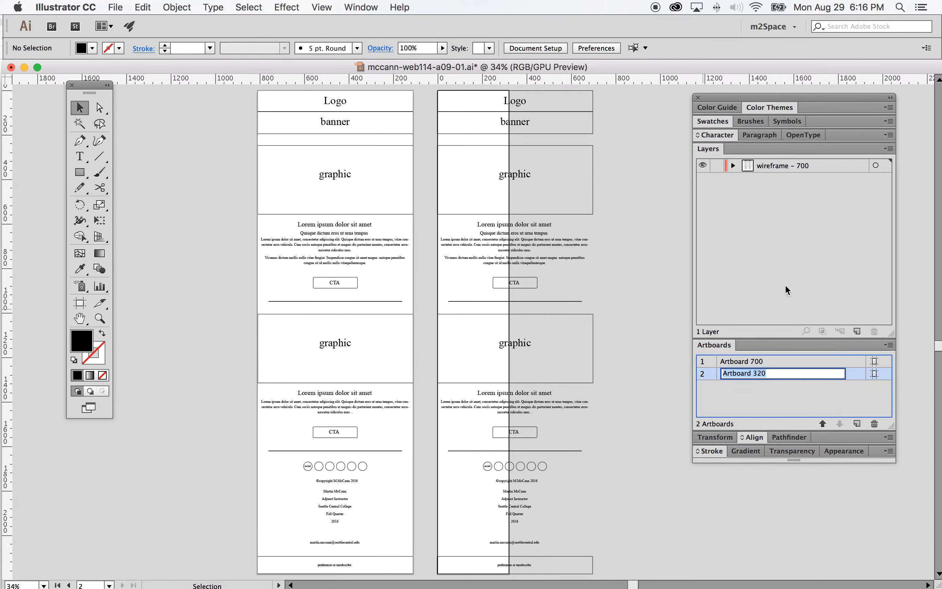
key(Return)
click(733, 166)
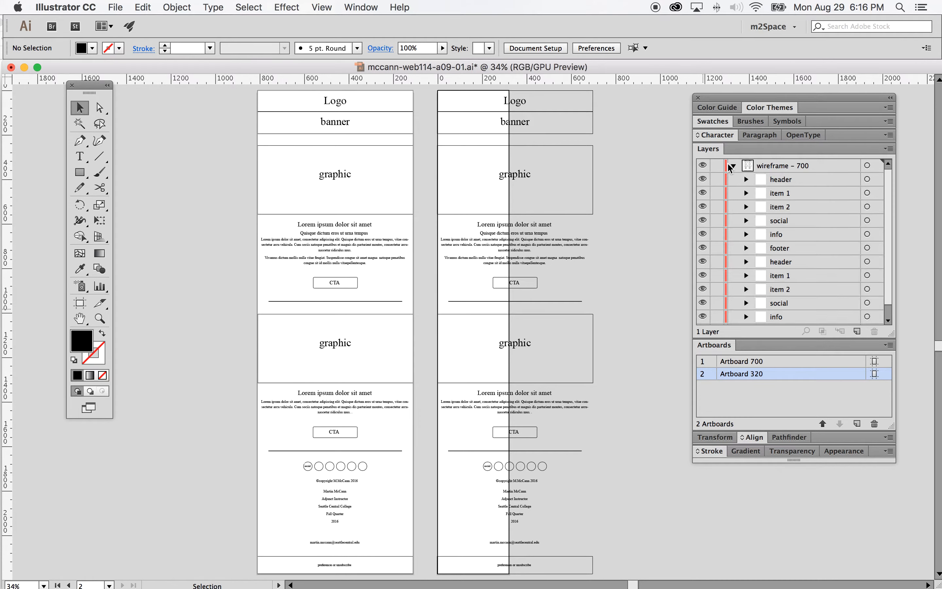
drag(889, 334, 891, 430)
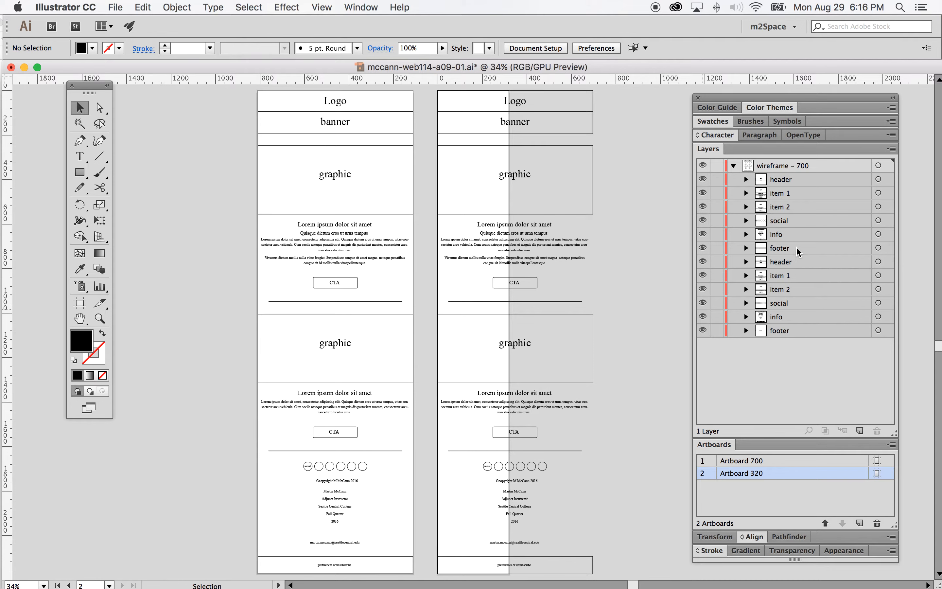
Collect the upper set of six sublayers (header, item 1, item 2, social, info and footer) in a new layer.
click(817, 179)
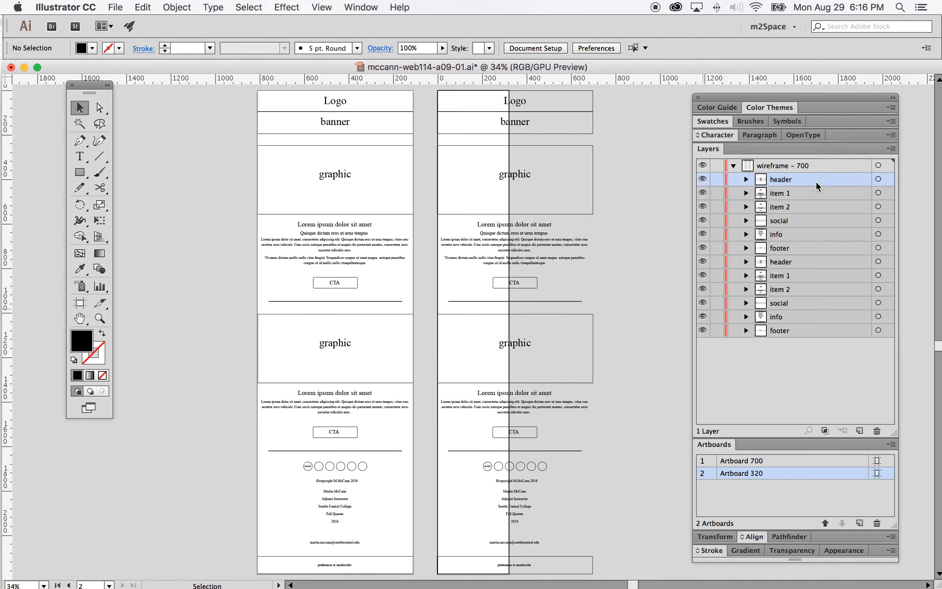
shift+click(812, 191)
shift+click(812, 206)
shift+click(809, 222)
shift+click(807, 234)
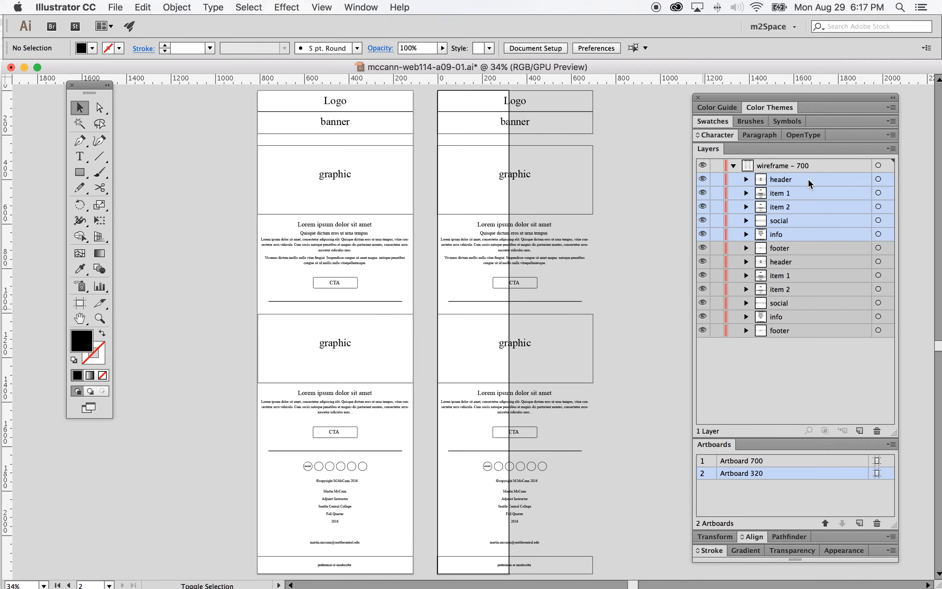
shift+click(804, 247)
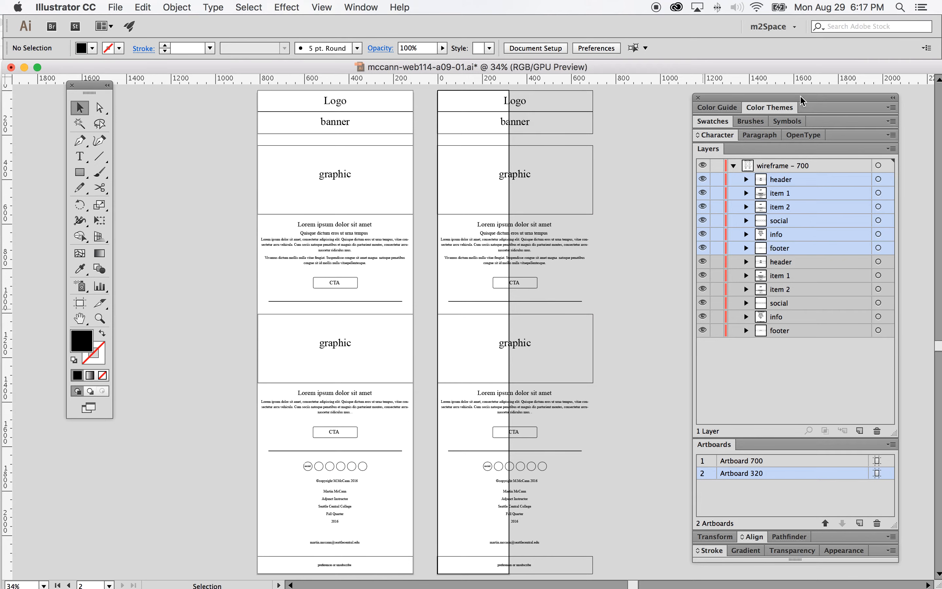
drag(800, 96, 744, 103)
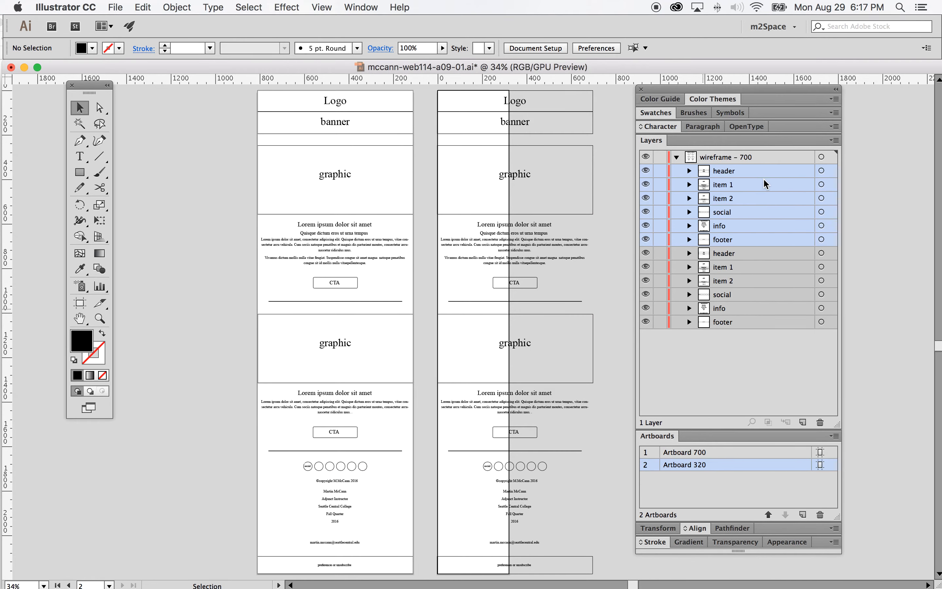
click(833, 140)
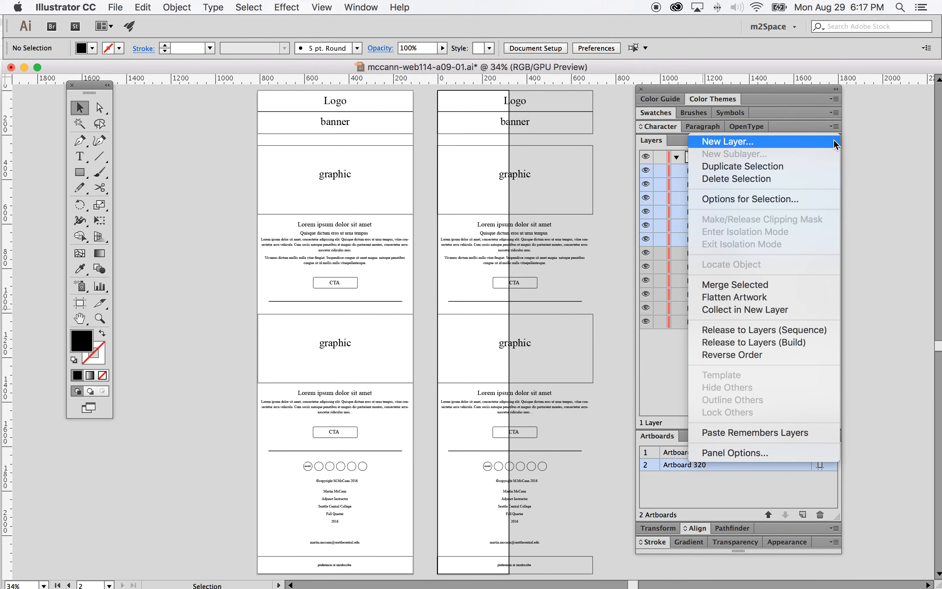
click(734, 310)
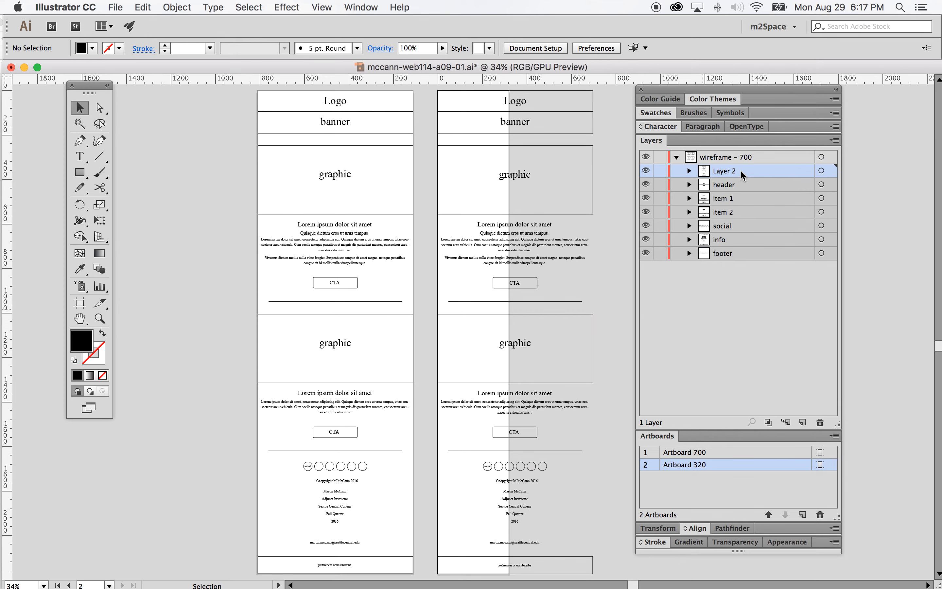
Move the new layer out above wireframe - 700 and toggle both layers' visibility to check their contents.
drag(741, 173, 746, 153)
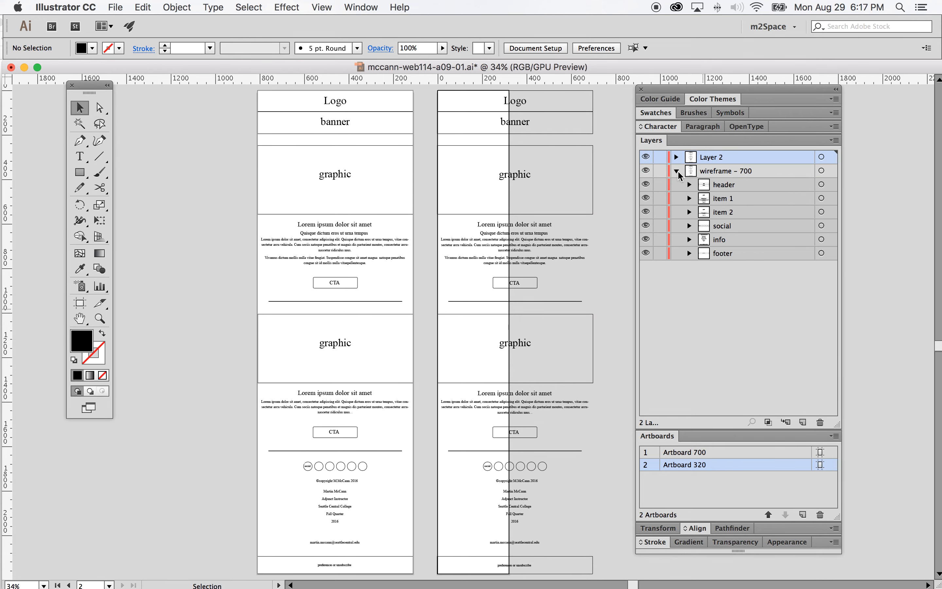
click(677, 172)
click(645, 172)
click(645, 172)
click(645, 157)
click(645, 157)
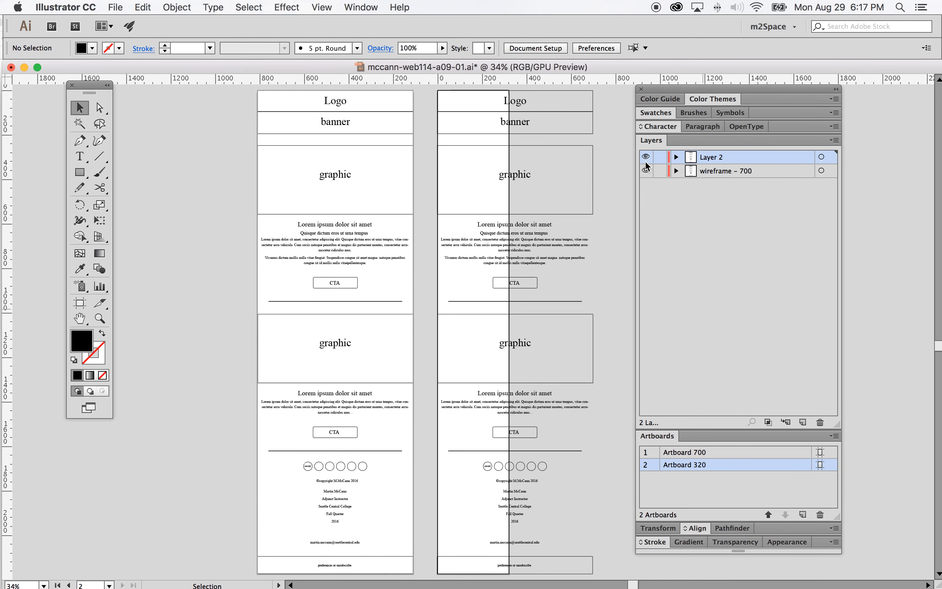
Rename the new top-level layer as wireframe - 320 and save the document.
double_click(718, 158)
text(wirefram)
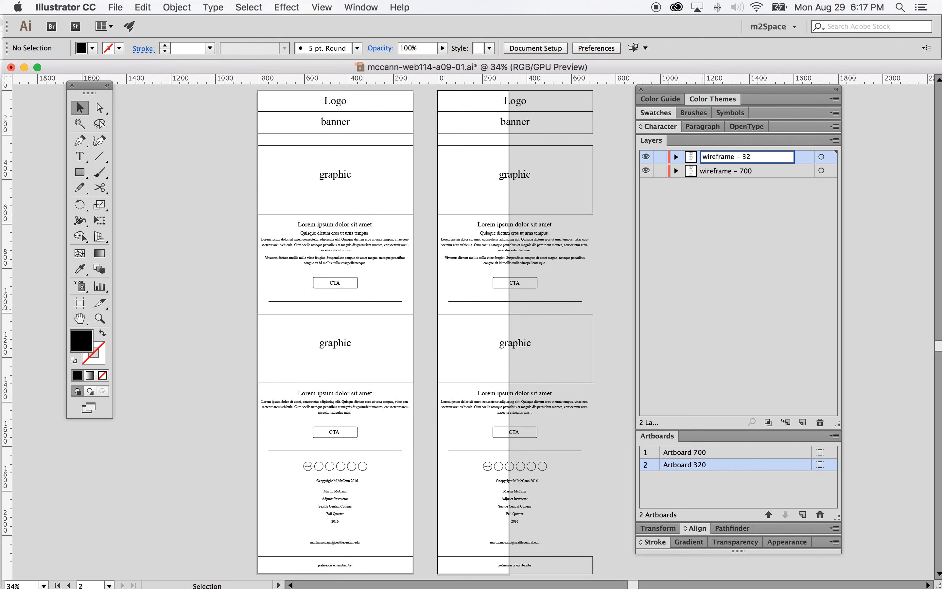
click(741, 268)
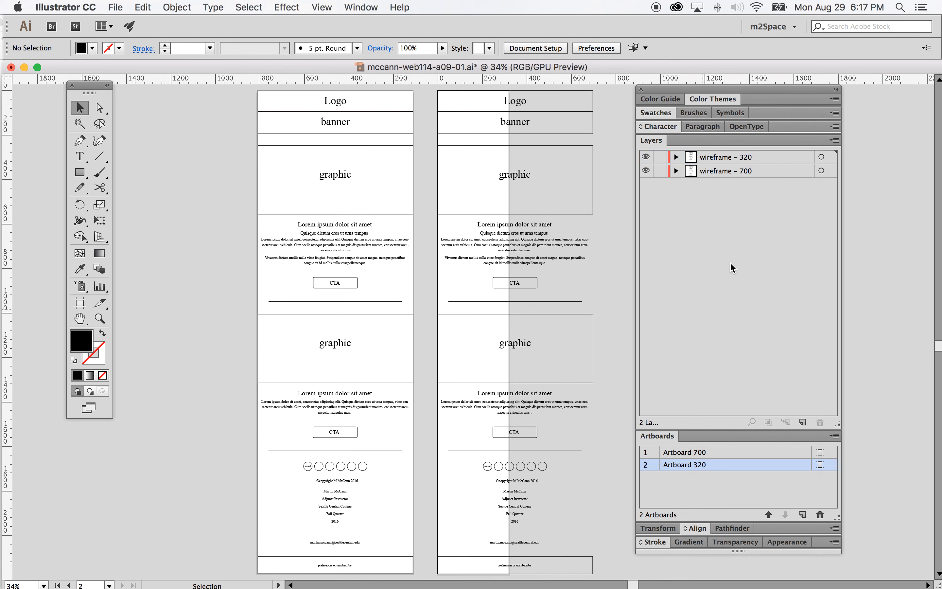
click(115, 7)
click(133, 93)
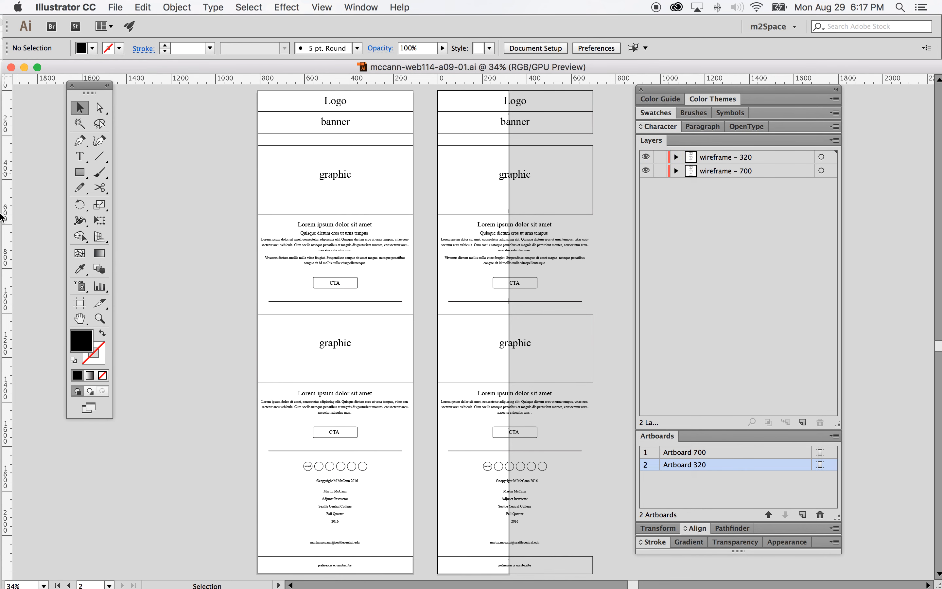
mouse_move(1, 290)
right_click(14, 366)
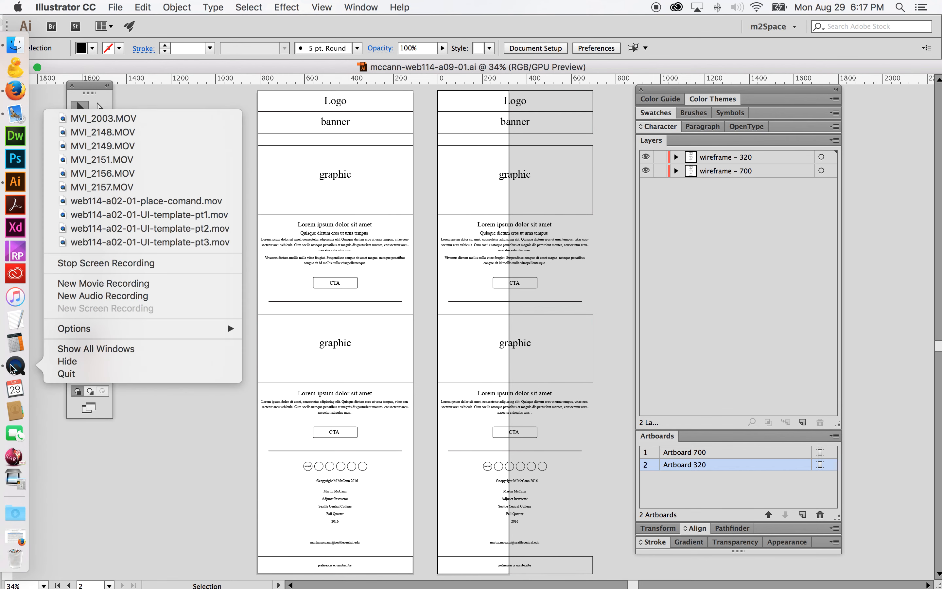